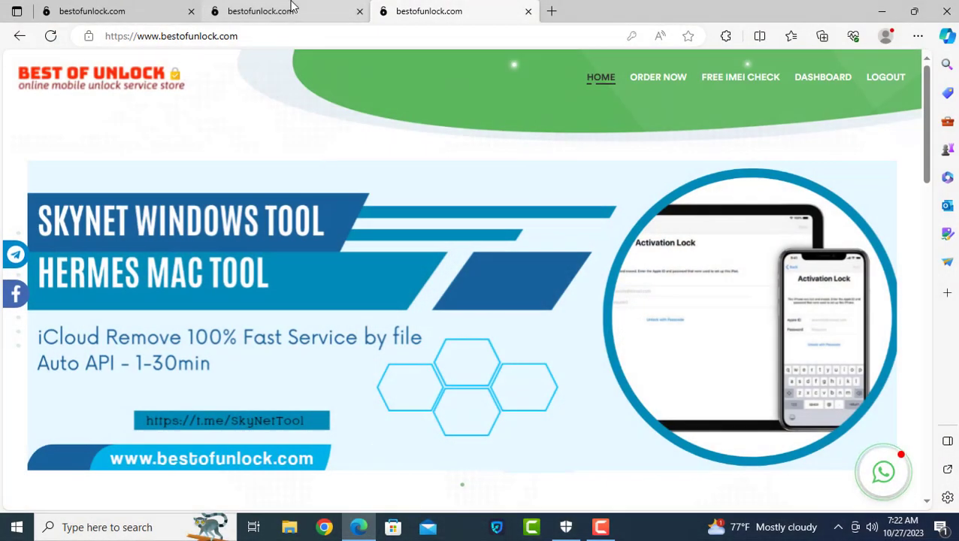
Step: On the dashboard, open Order Now > IMEI Services and filter the list for 'sky'
{"action": "left_click", "coordinate": [290, 9]}
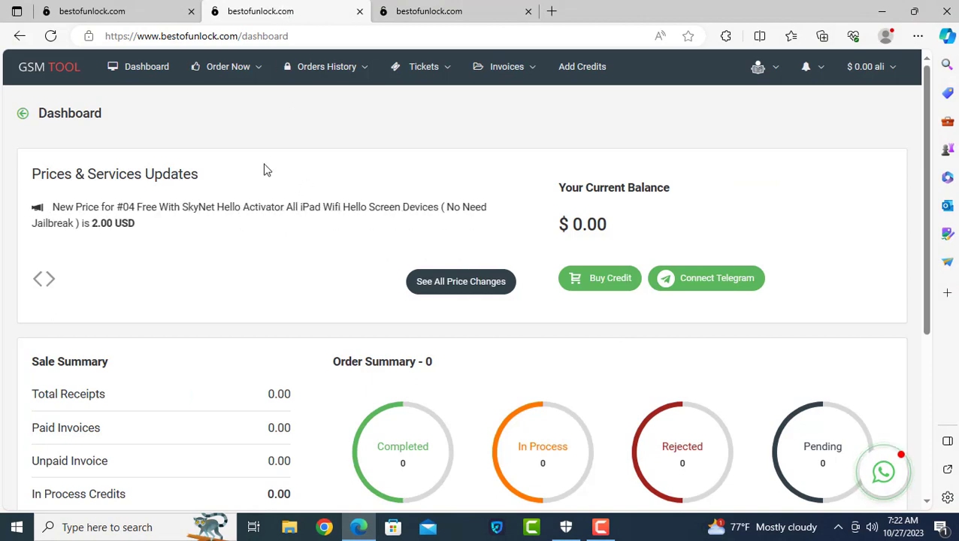
{"action": "mouse_move", "coordinate": [227, 66]}
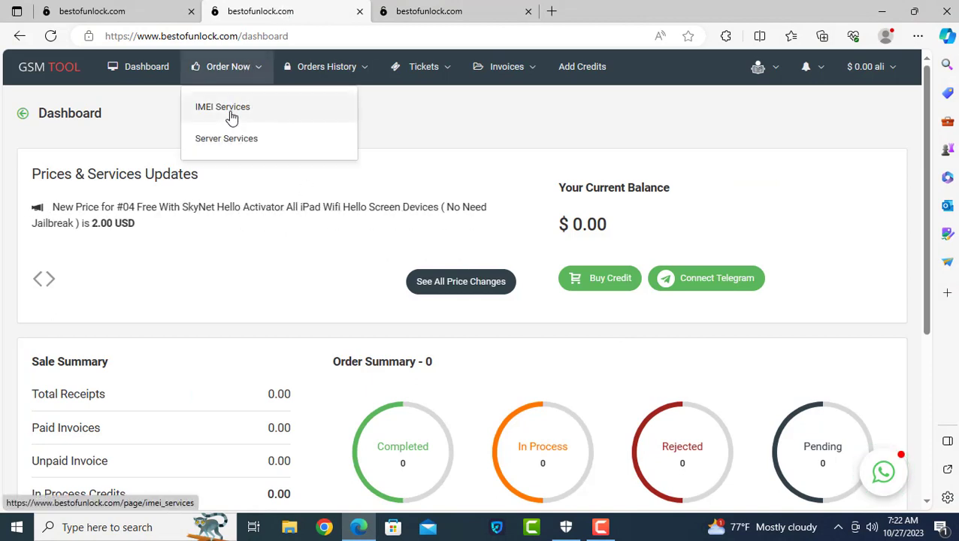
{"action": "left_click", "coordinate": [233, 116]}
{"action": "type", "text": "sk"}
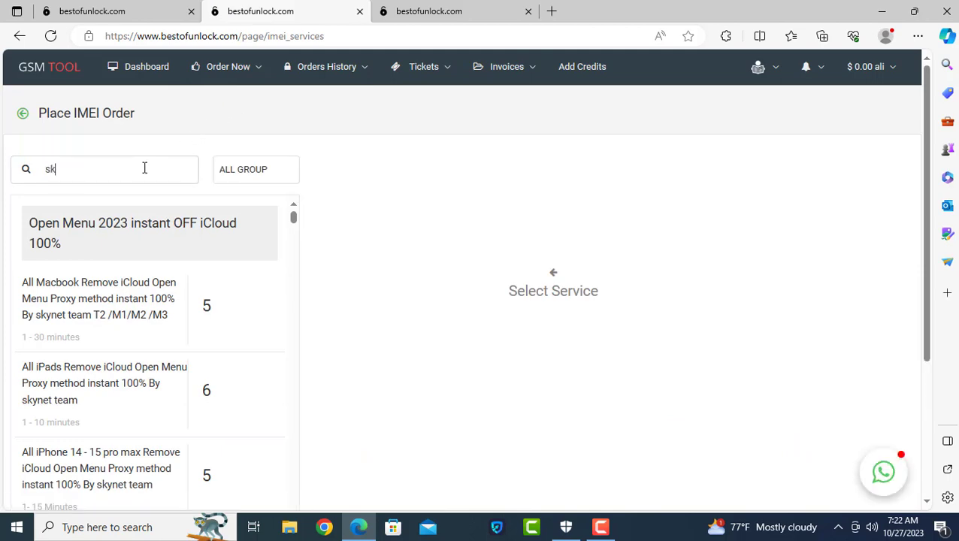
{"action": "type", "text": "y"}
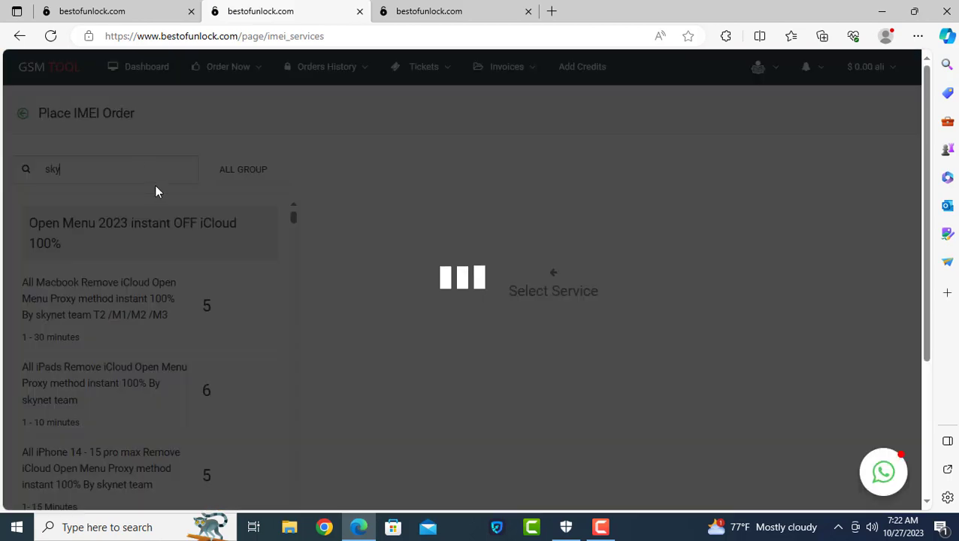
{"action": "scroll", "coordinate": [161, 300], "scroll_direction": "down", "scroll_amount": 5}
{"action": "scroll", "coordinate": [160, 336], "scroll_direction": "down", "scroll_amount": 2}
{"action": "scroll", "coordinate": [164, 353], "scroll_direction": "down", "scroll_amount": 1}
{"action": "scroll", "coordinate": [167, 352], "scroll_direction": "down", "scroll_amount": 1}
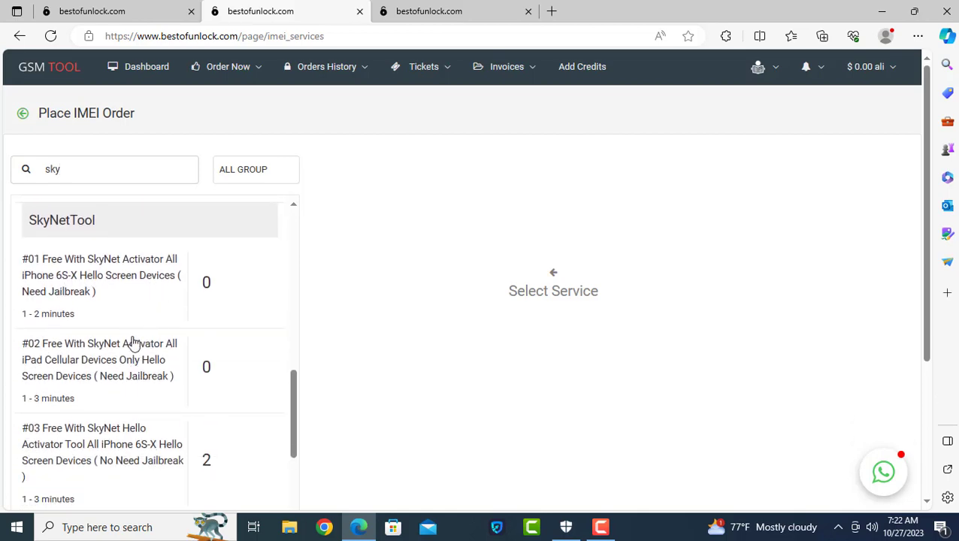
Step: Select the free #01 SkyNet Activator iPhone 6S-X service with the Serial No option
{"action": "left_click", "coordinate": [109, 278]}
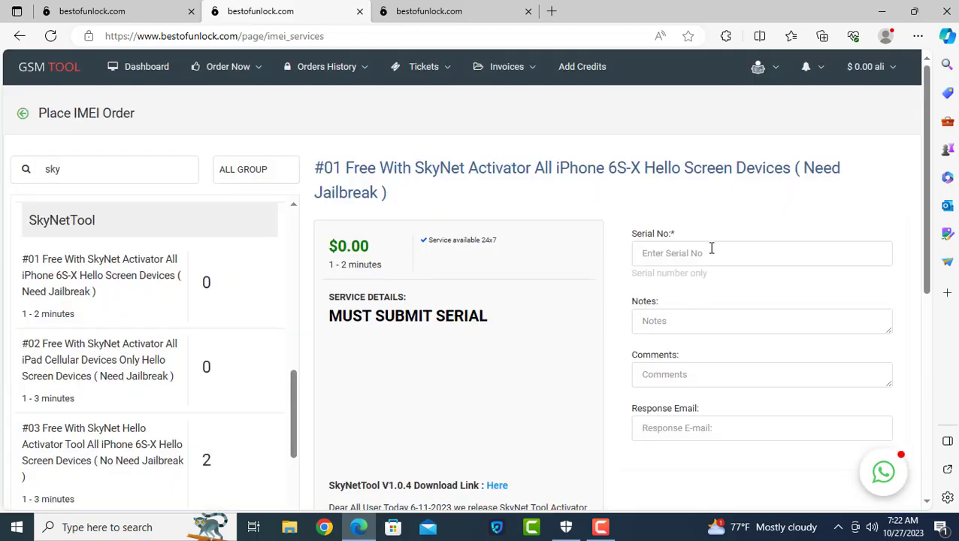
{"action": "left_click", "coordinate": [710, 252]}
{"action": "scroll", "coordinate": [842, 447], "scroll_direction": "down", "scroll_amount": 5}
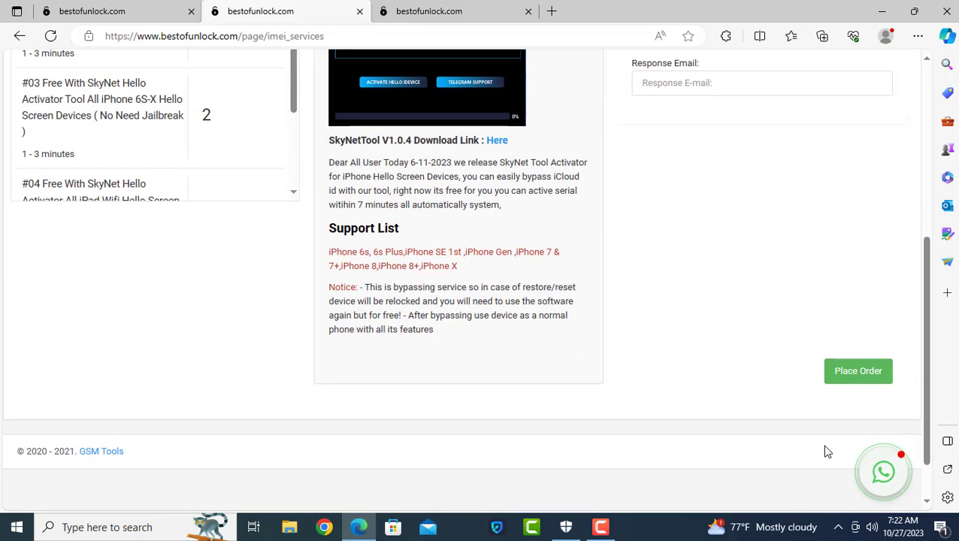
{"action": "scroll", "coordinate": [856, 389], "scroll_direction": "down", "scroll_amount": 1}
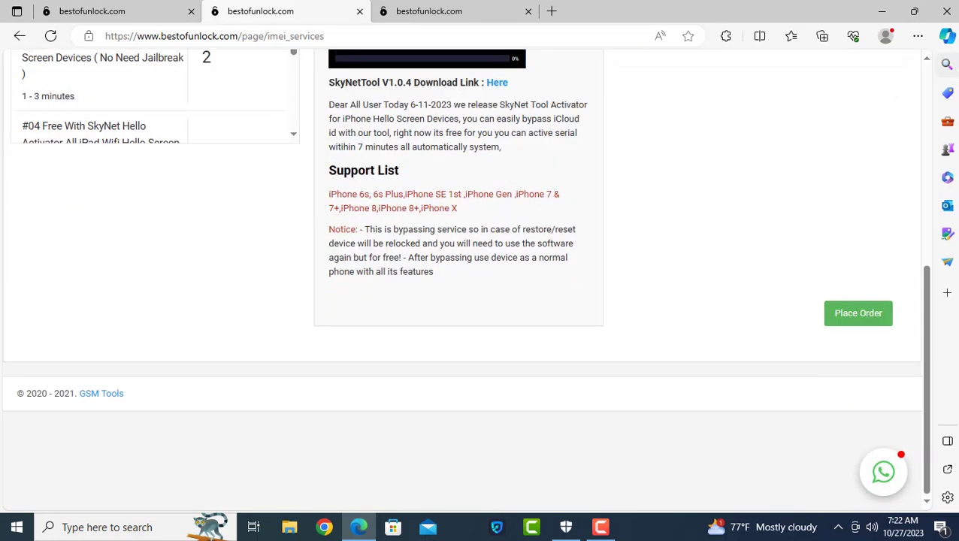
Step: Launch the SkyNetTool executable from All > 1SkyNetTool - Activator_V1.0.4_Reseller_NoChange SN as administrator
{"action": "left_click", "coordinate": [893, 11]}
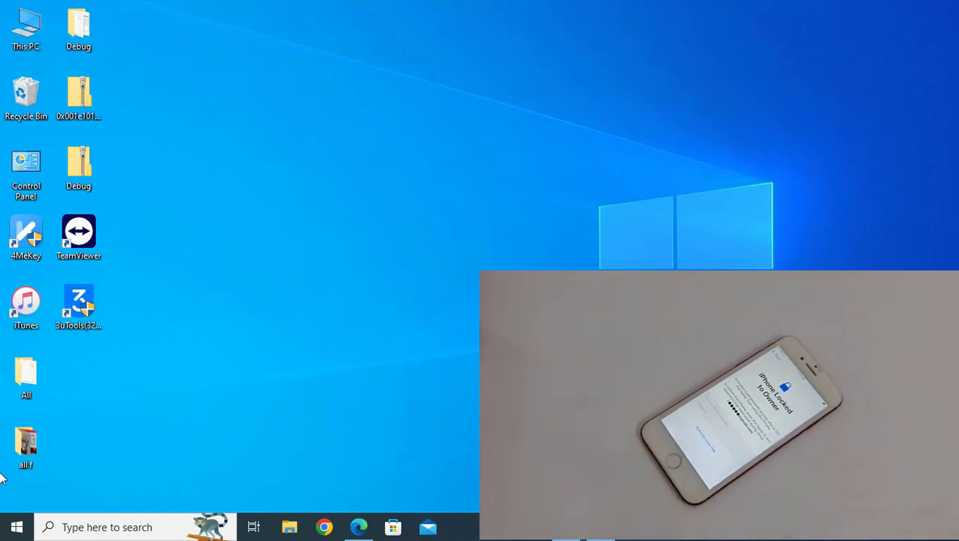
{"action": "double_click", "coordinate": [25, 376]}
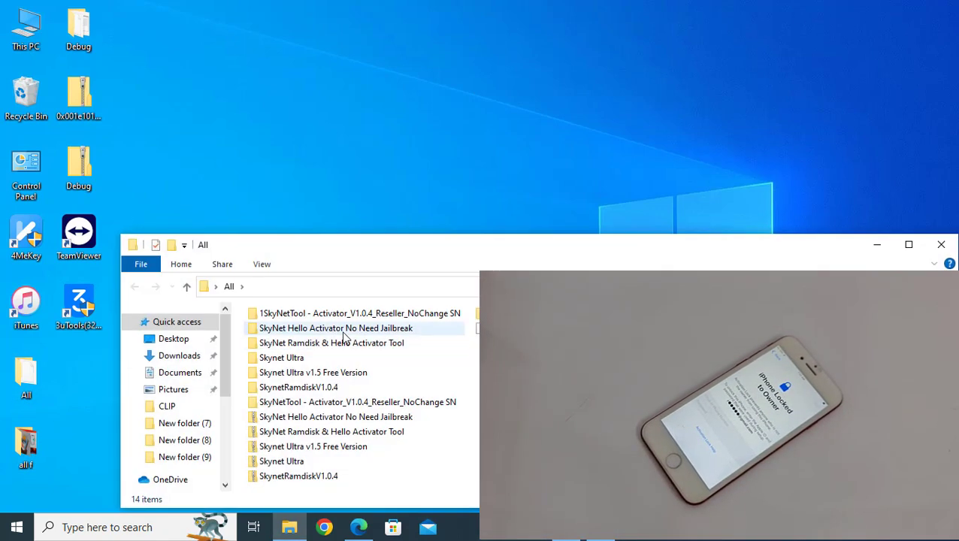
{"action": "double_click", "coordinate": [356, 314]}
{"action": "double_click", "coordinate": [310, 420]}
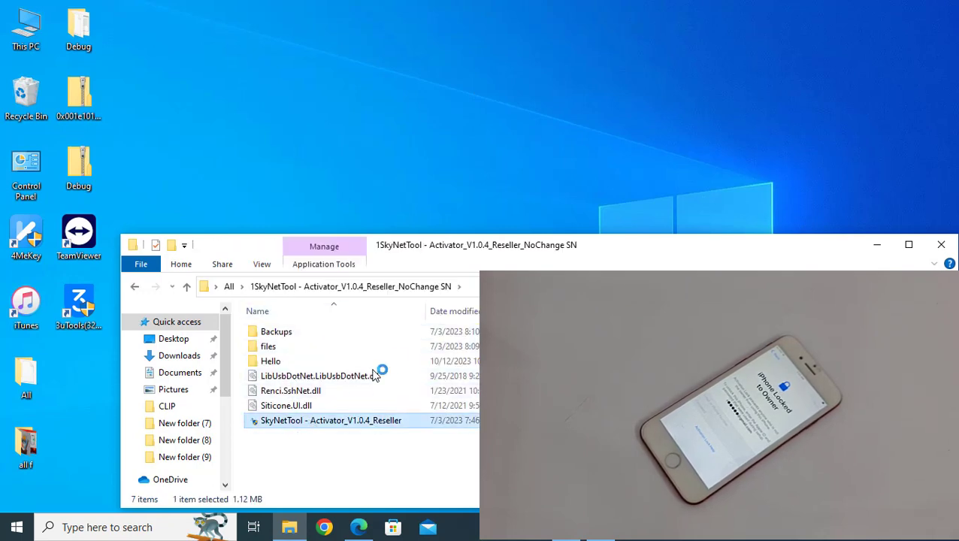
{"action": "left_click", "coordinate": [463, 486]}
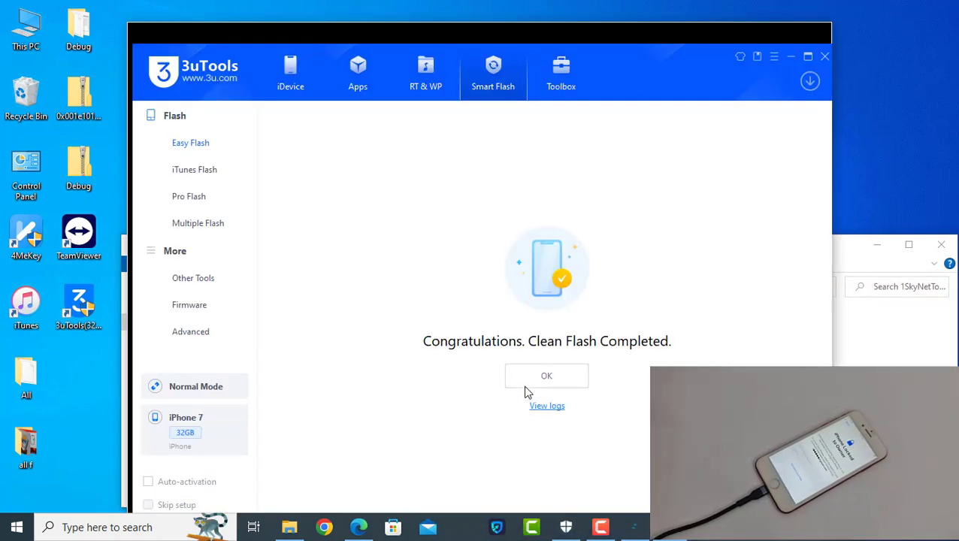
Step: Review and close the clean flash log, then show the iPhone9,1 device information
{"action": "left_click", "coordinate": [546, 405]}
{"action": "left_click", "coordinate": [725, 113]}
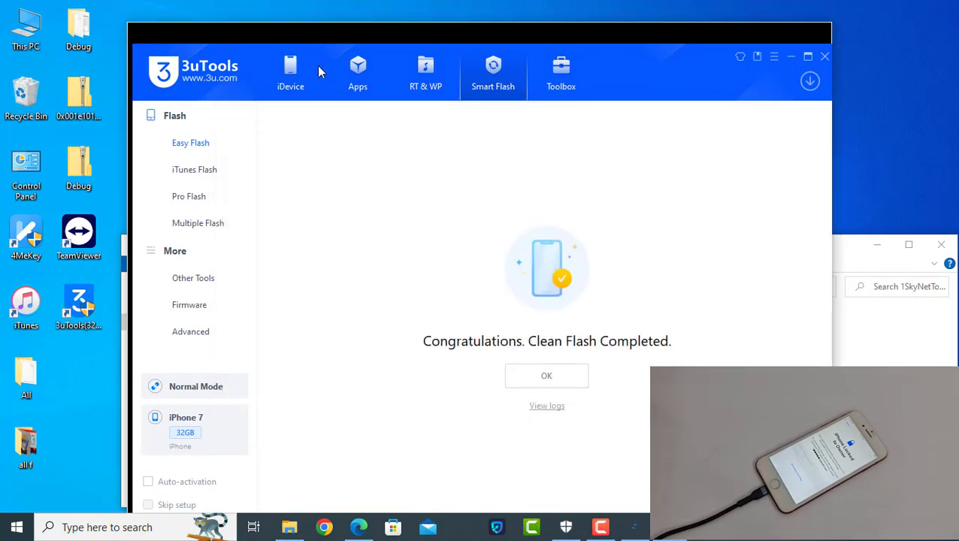
{"action": "left_click", "coordinate": [302, 66]}
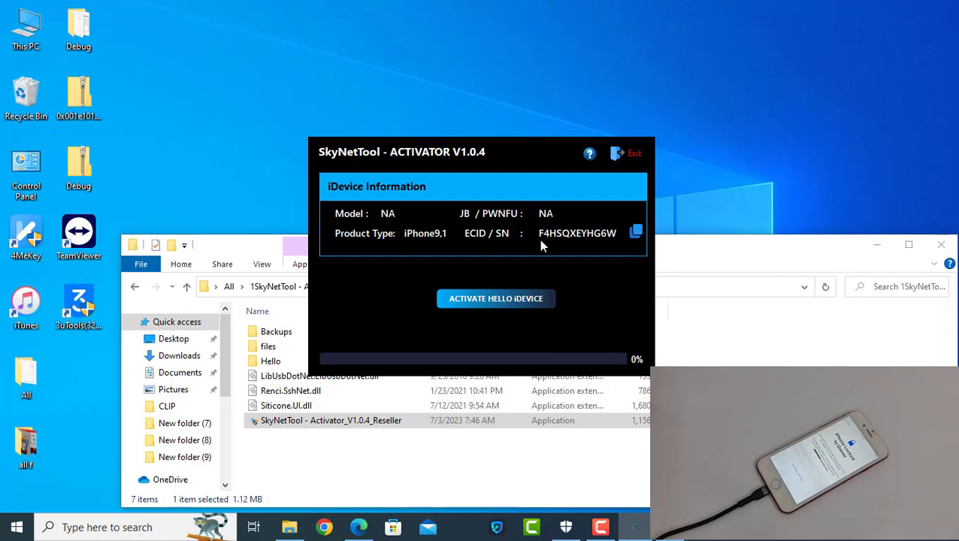
Step: Try ACTIVATE HELLO iDEVICE, dismiss the 'Please Jailbreak Your iDevice' error, and return to All
{"action": "left_click", "coordinate": [493, 300]}
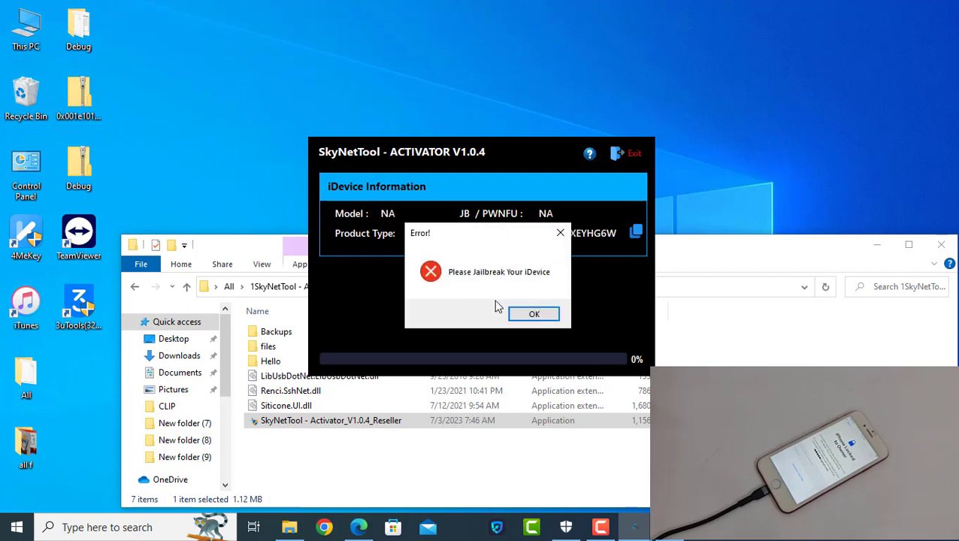
{"action": "left_click", "coordinate": [533, 314]}
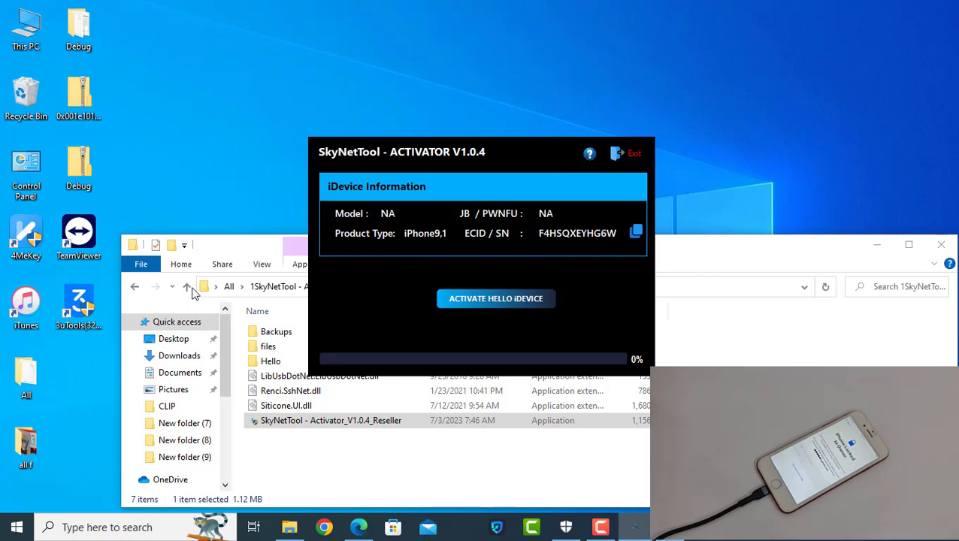
{"action": "left_click", "coordinate": [133, 288]}
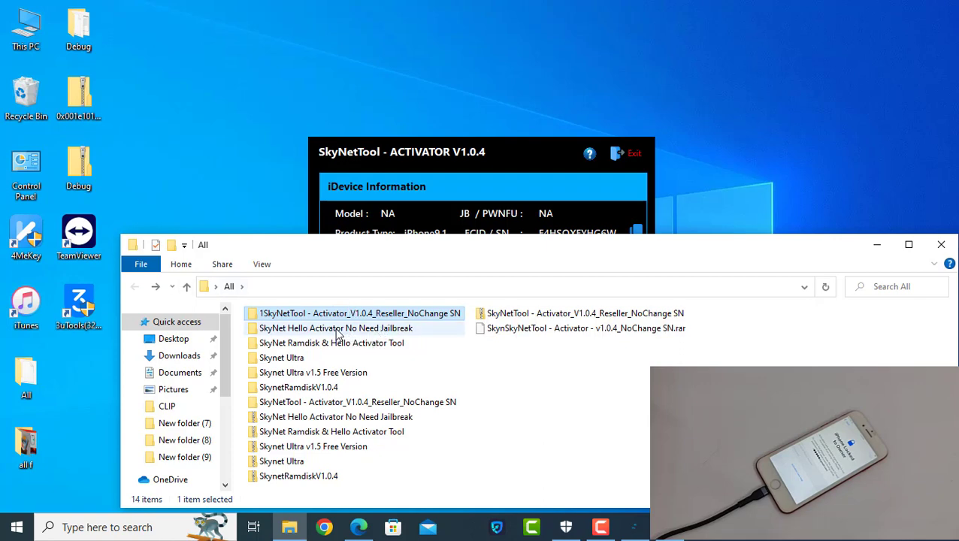
{"action": "mouse_move", "coordinate": [335, 329]}
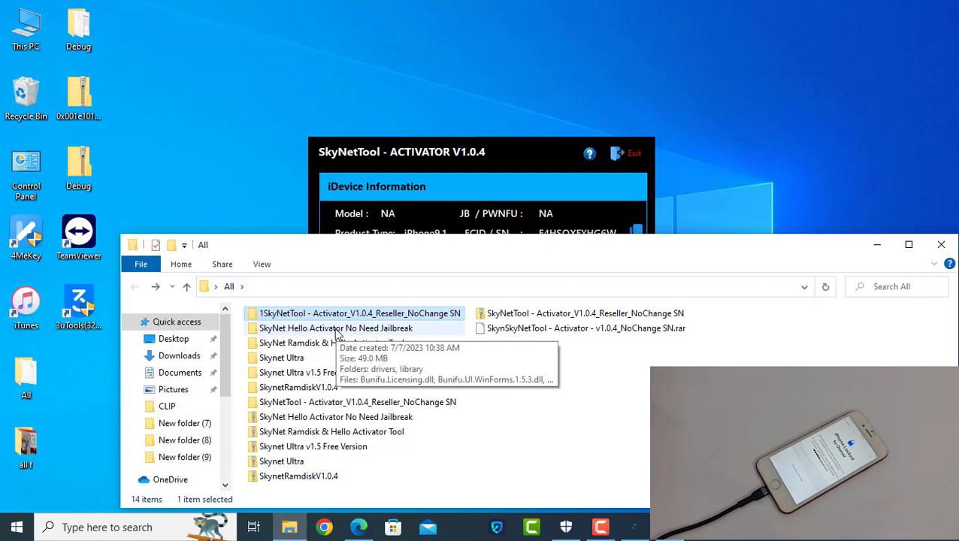
Step: Run Skynet Ultra.exe from the Skynet Ultra v1.5 Free Version folder, allowing it in UAC
{"action": "left_click", "coordinate": [336, 331]}
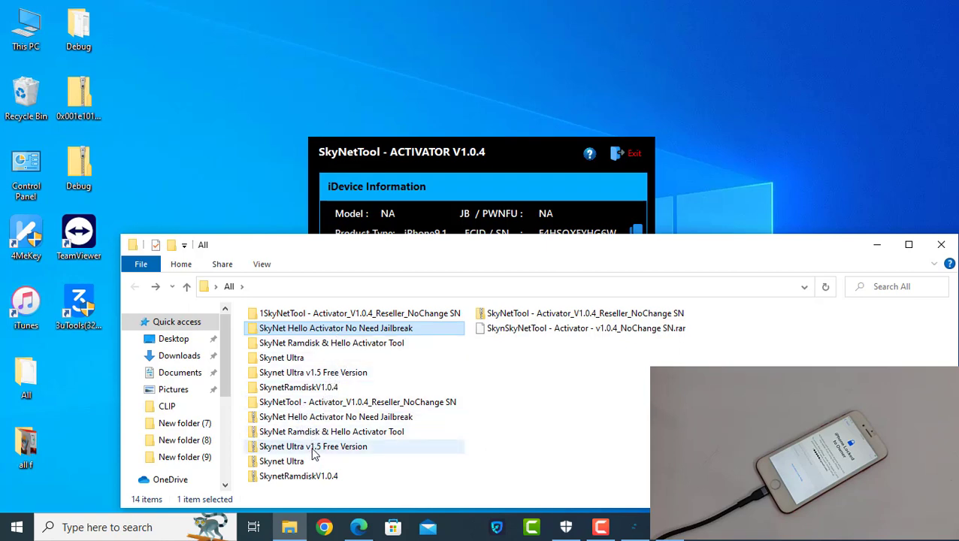
{"action": "double_click", "coordinate": [314, 373]}
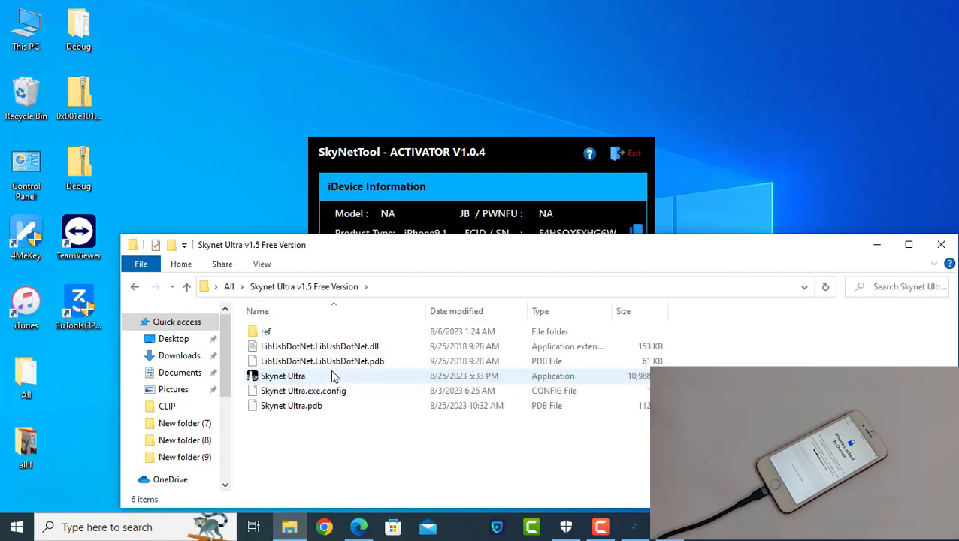
{"action": "double_click", "coordinate": [304, 375]}
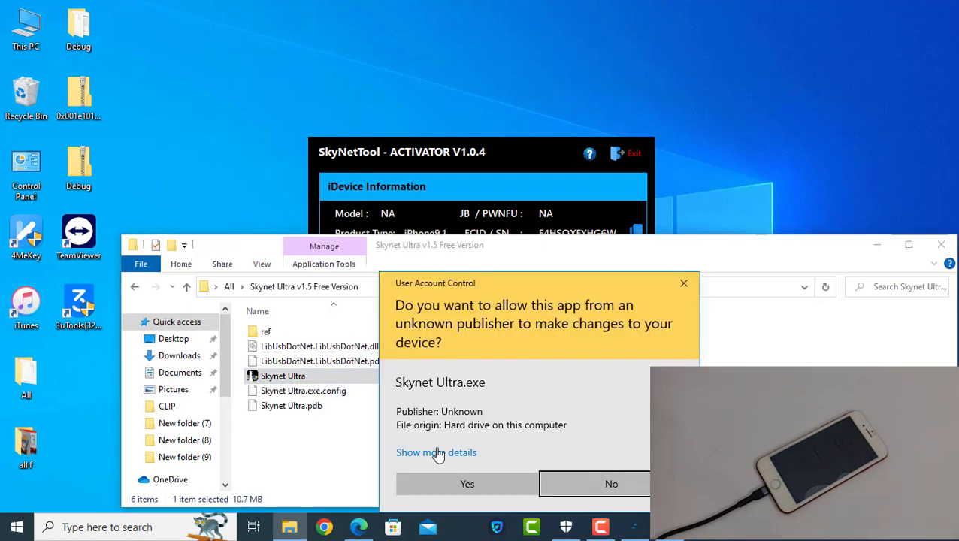
{"action": "left_click", "coordinate": [460, 484]}
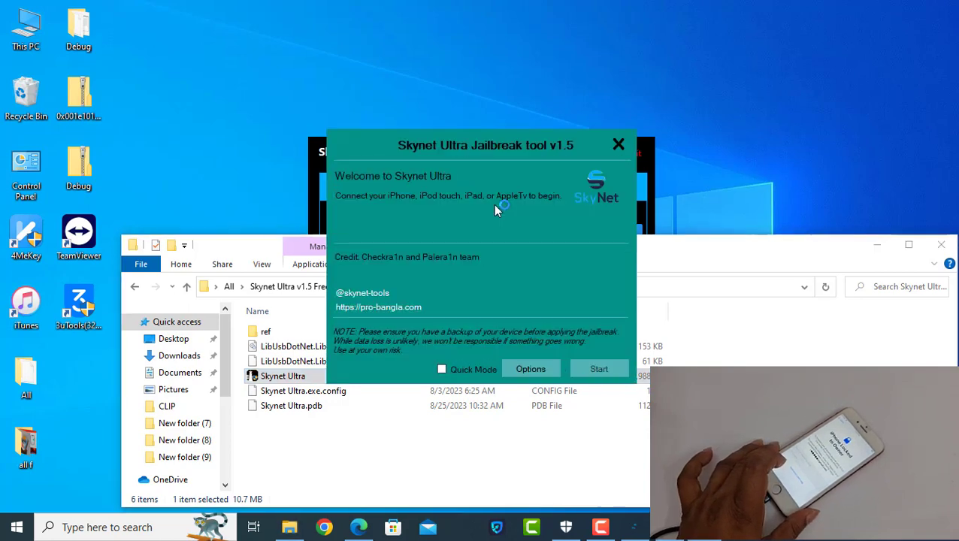
Step: Enable Quick Mode, glance at Options, and minimize 3uTools to see iPhone 7 on iOS 15.8
{"action": "left_click", "coordinate": [442, 369]}
{"action": "left_click", "coordinate": [530, 369]}
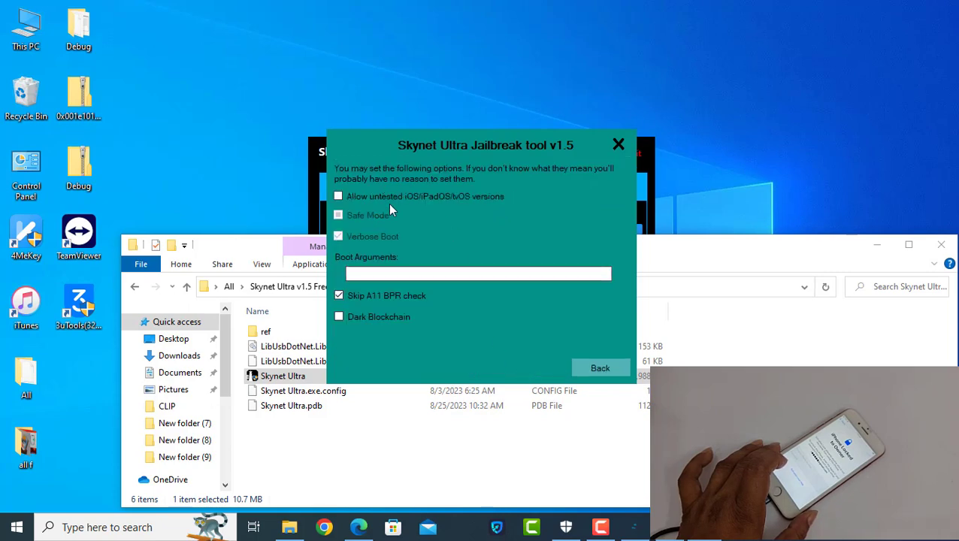
{"action": "left_click", "coordinate": [610, 368]}
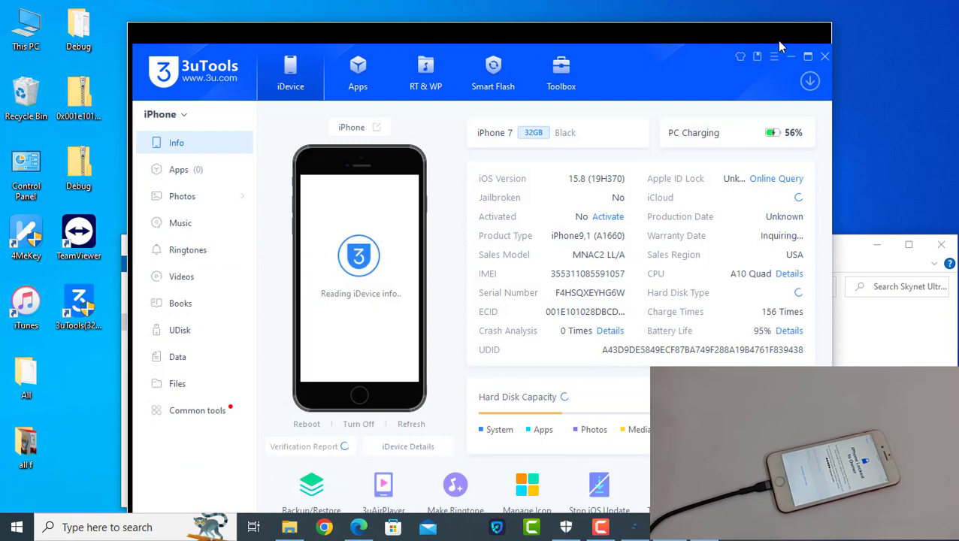
{"action": "left_click", "coordinate": [781, 45]}
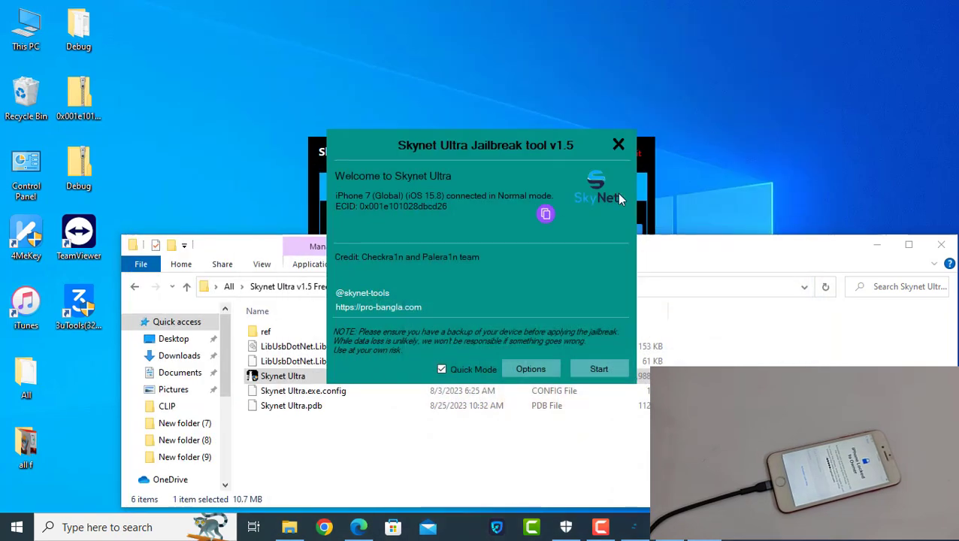
Step: Put the iPhone into recovery mode and advance to the DFU button instructions
{"action": "left_click", "coordinate": [601, 368]}
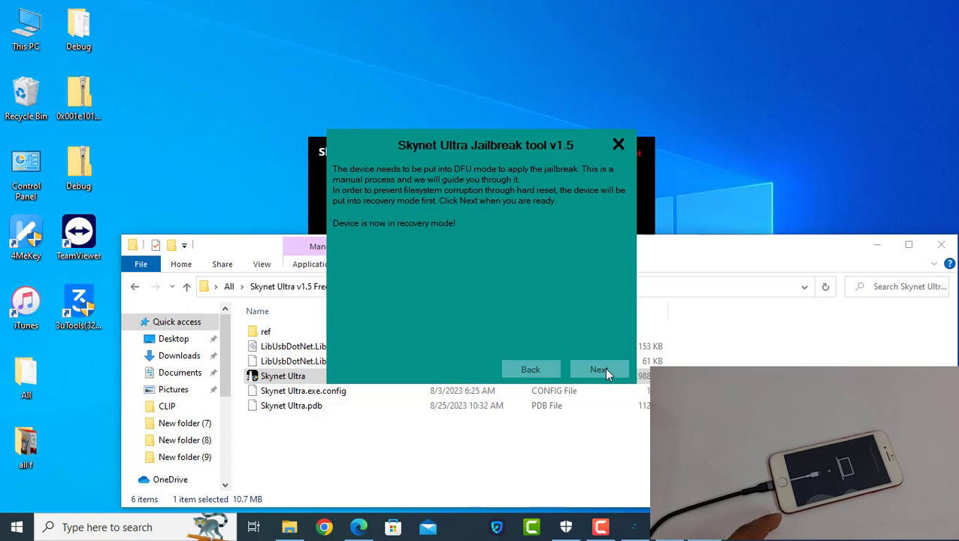
{"action": "left_click", "coordinate": [603, 368]}
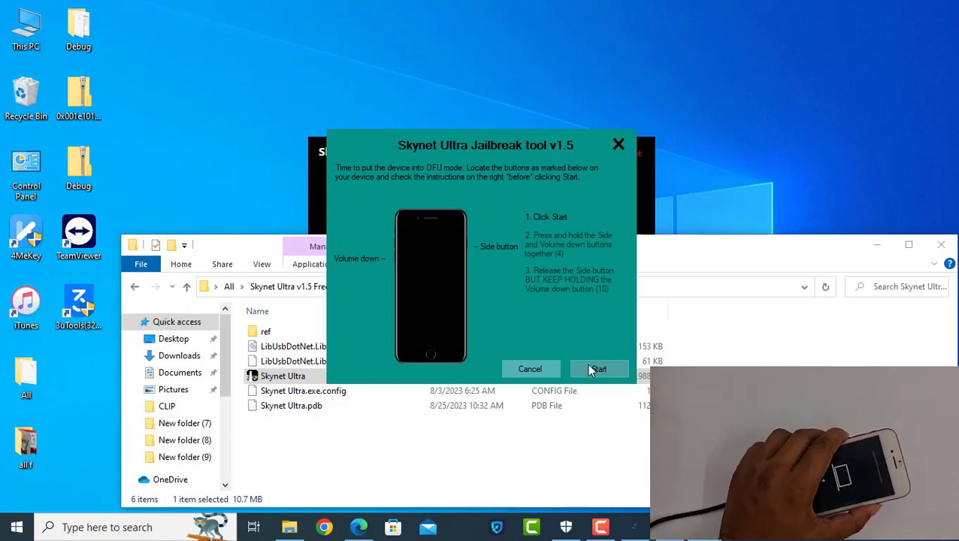
Step: Start the guided DFU sequence and let the jailbreak install run to 'All done'
{"action": "left_click", "coordinate": [598, 370]}
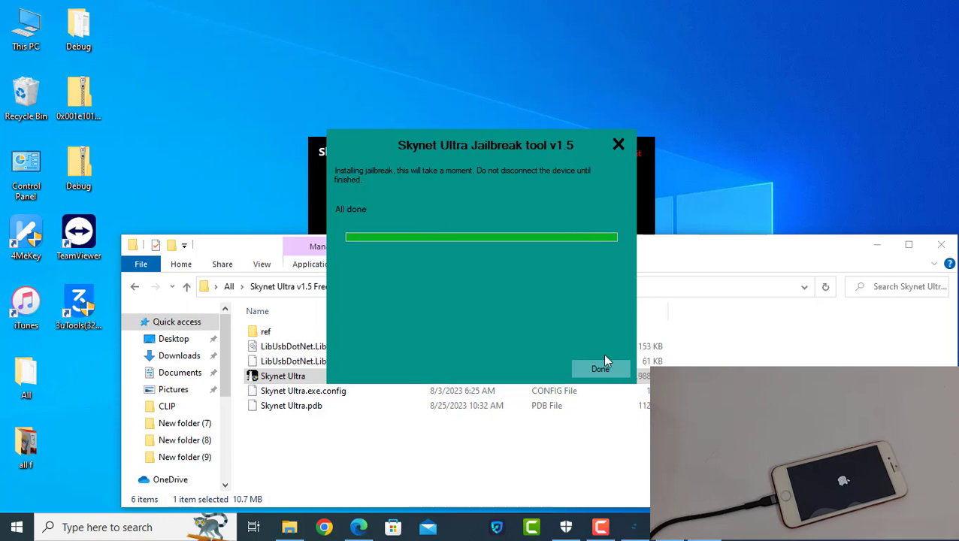
Step: Close the jailbreak tool with Done and move the Activator window into place
{"action": "left_click", "coordinate": [605, 367]}
{"action": "left_click_drag", "start_coordinate": [534, 143], "coordinate": [324, 44]}
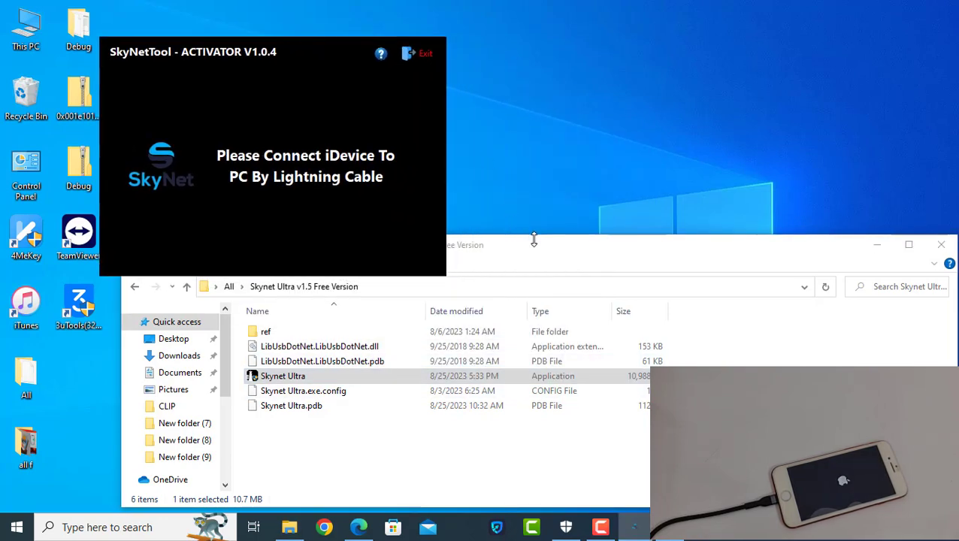
{"action": "left_click_drag", "start_coordinate": [317, 53], "coordinate": [339, 59]}
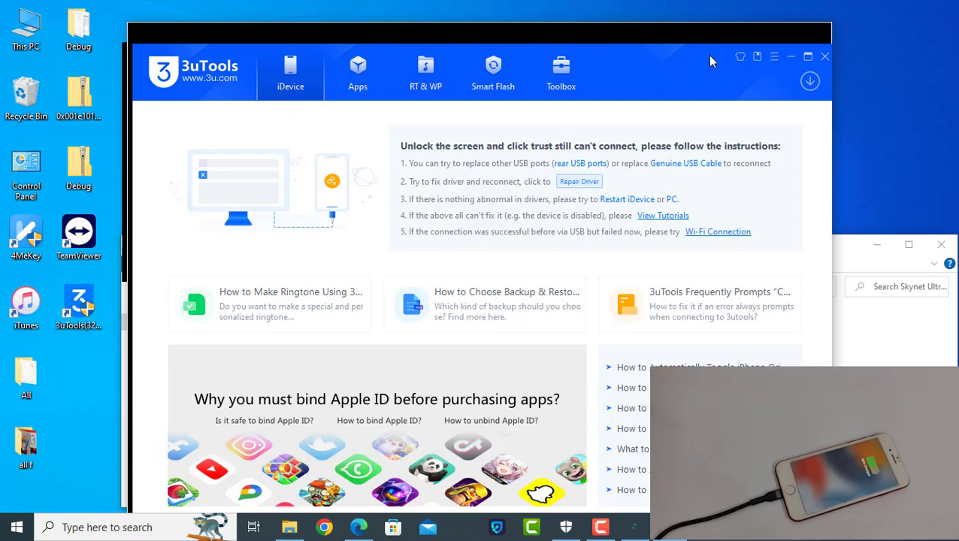
Step: Close 3uTools' Downloads list and minimize 3uTools
{"action": "left_click", "coordinate": [793, 54]}
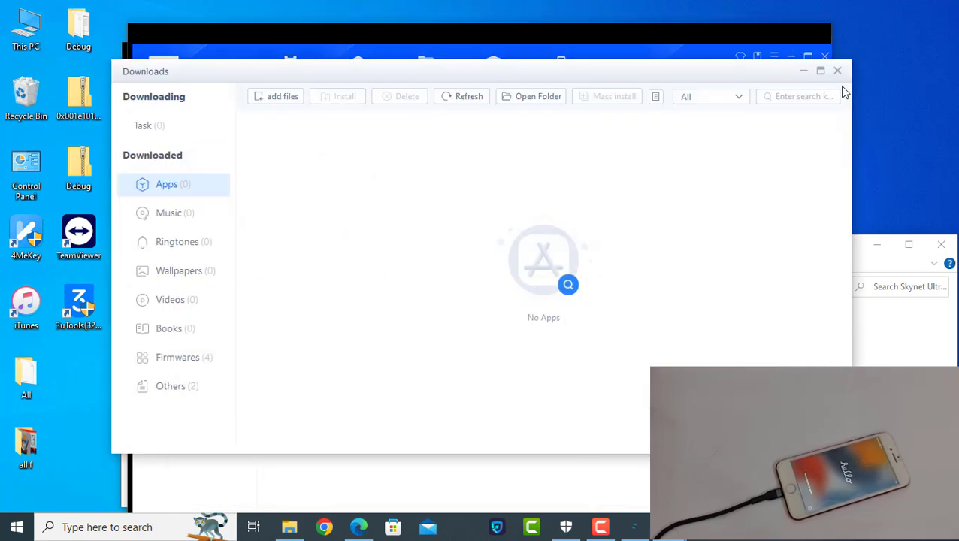
{"action": "left_click", "coordinate": [837, 71]}
{"action": "left_click", "coordinate": [790, 56]}
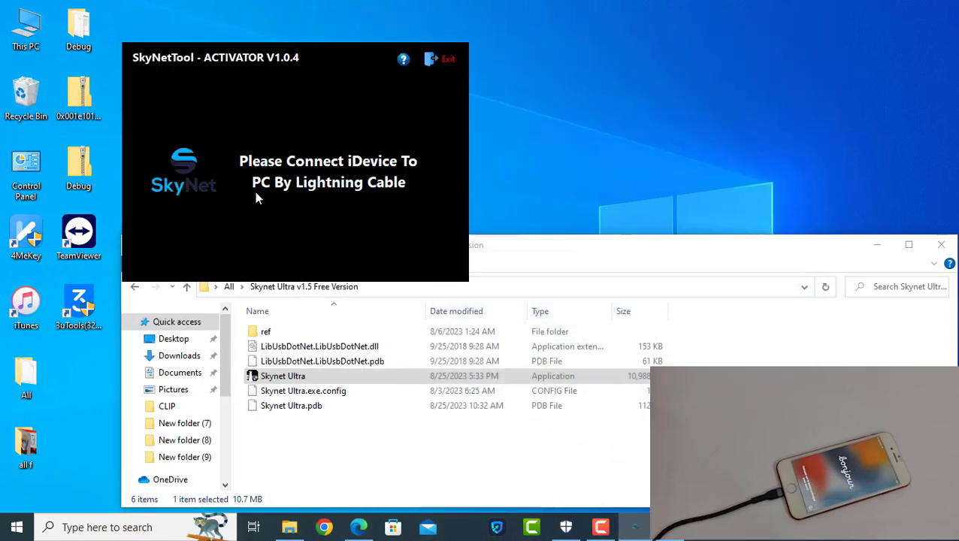
Step: Run SkynetTool AIO.exe as administrator and fix the iPhone's drivers
{"action": "double_click", "coordinate": [79, 34]}
{"action": "left_click", "coordinate": [285, 451]}
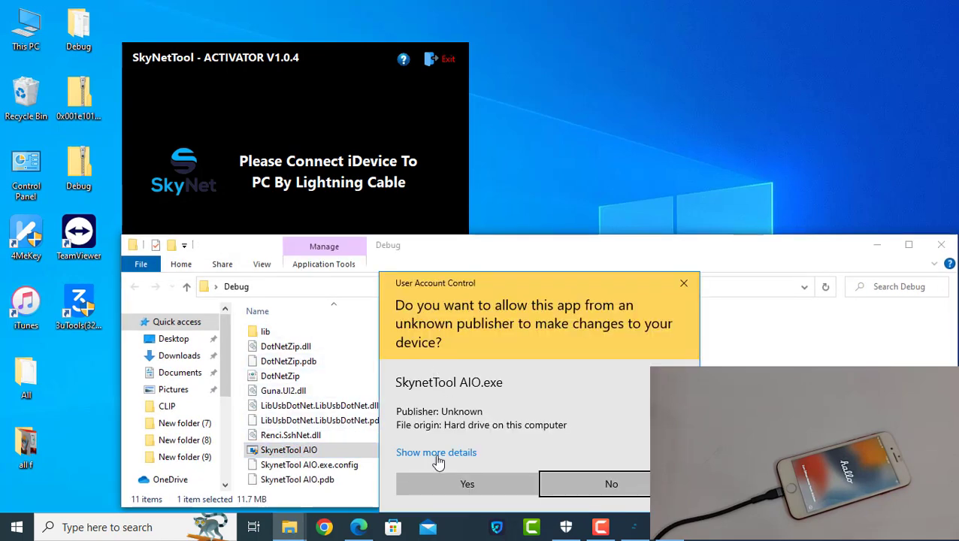
{"action": "left_click", "coordinate": [432, 485]}
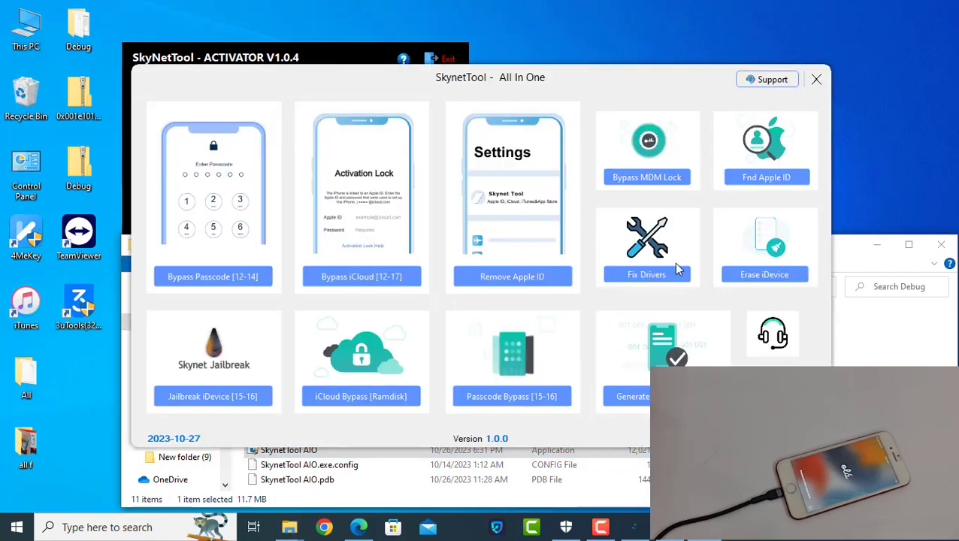
{"action": "left_click", "coordinate": [647, 284]}
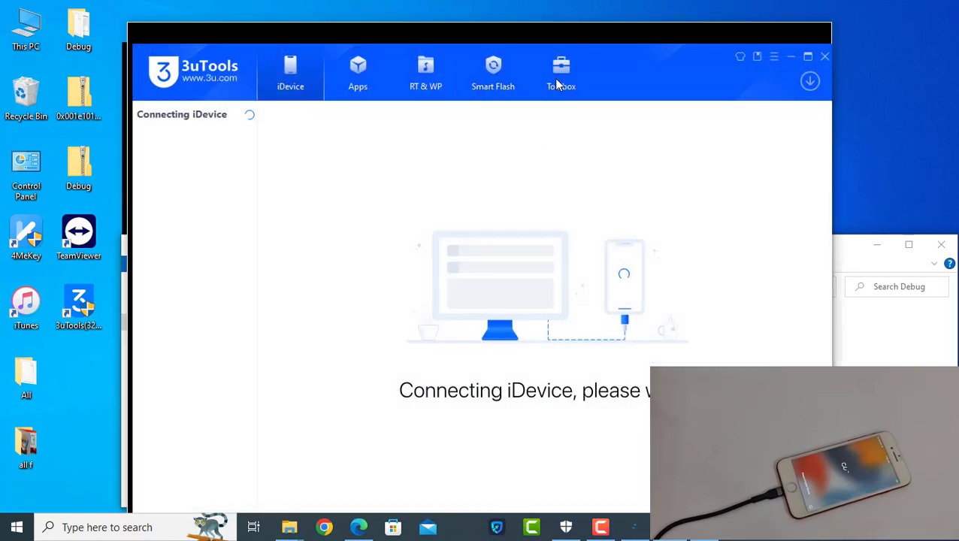
Step: Confirm in 3uTools that the iPhone 7 is jailbroken, then dismiss the driver-fix notice
{"action": "left_click", "coordinate": [559, 66]}
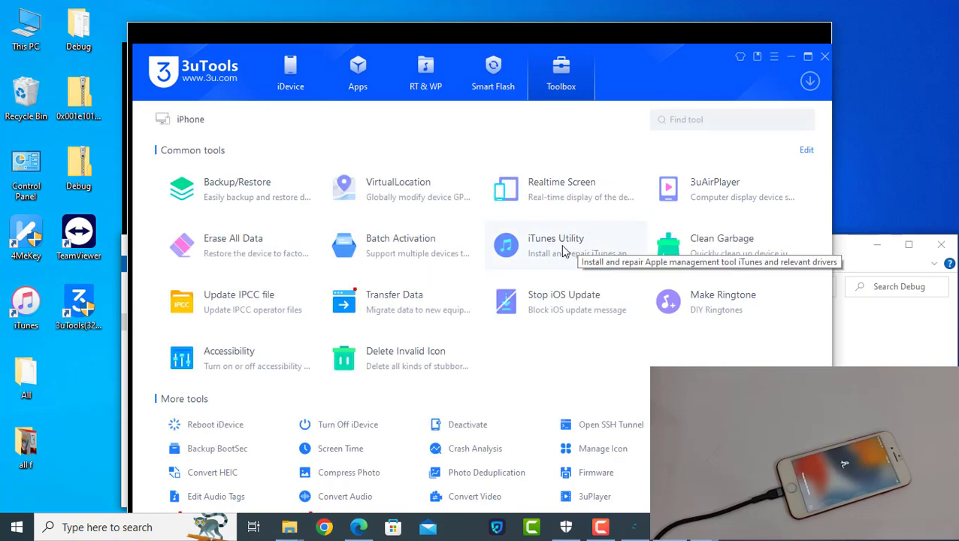
{"action": "left_click", "coordinate": [301, 63]}
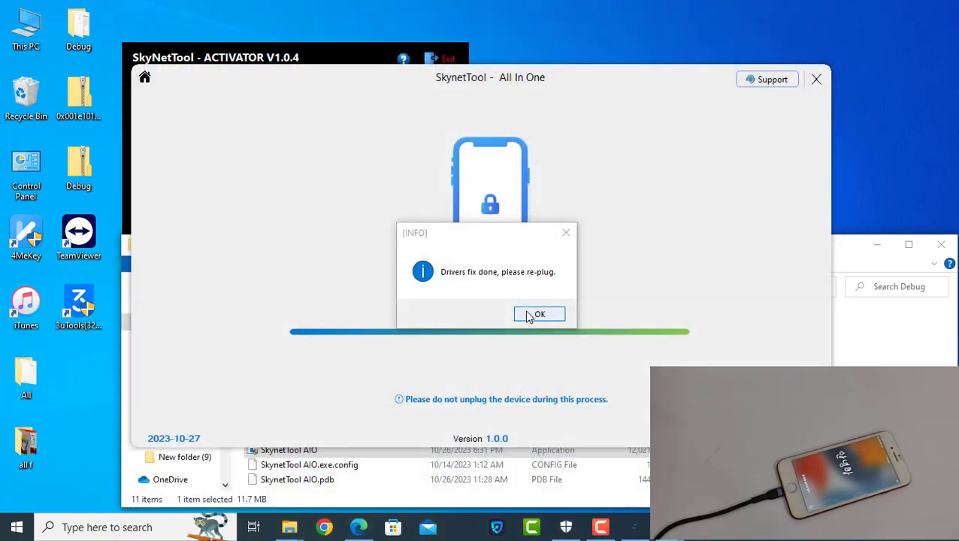
{"action": "left_click", "coordinate": [528, 316]}
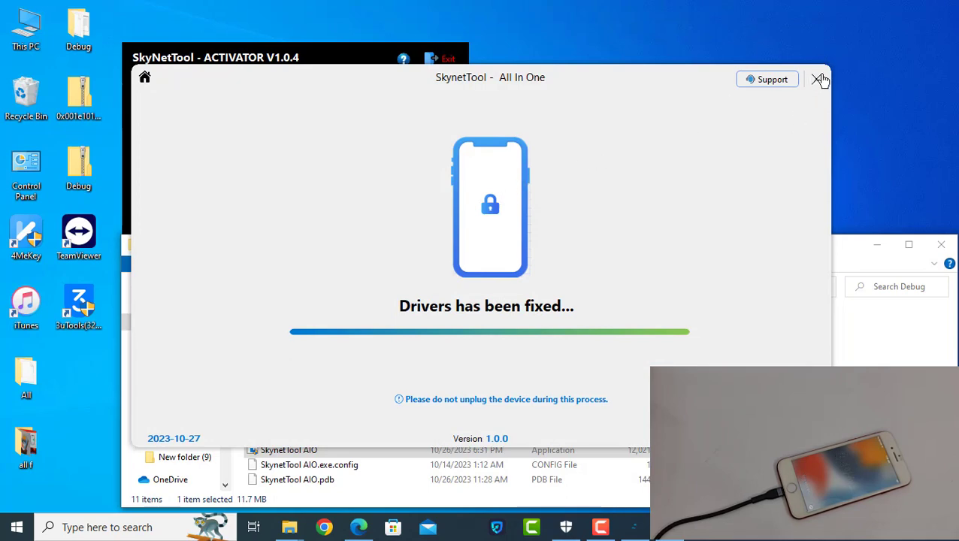
Step: Close SkynetTool All In One so the Activator detects the iPhone9,1 at 0% activation
{"action": "left_click", "coordinate": [818, 78]}
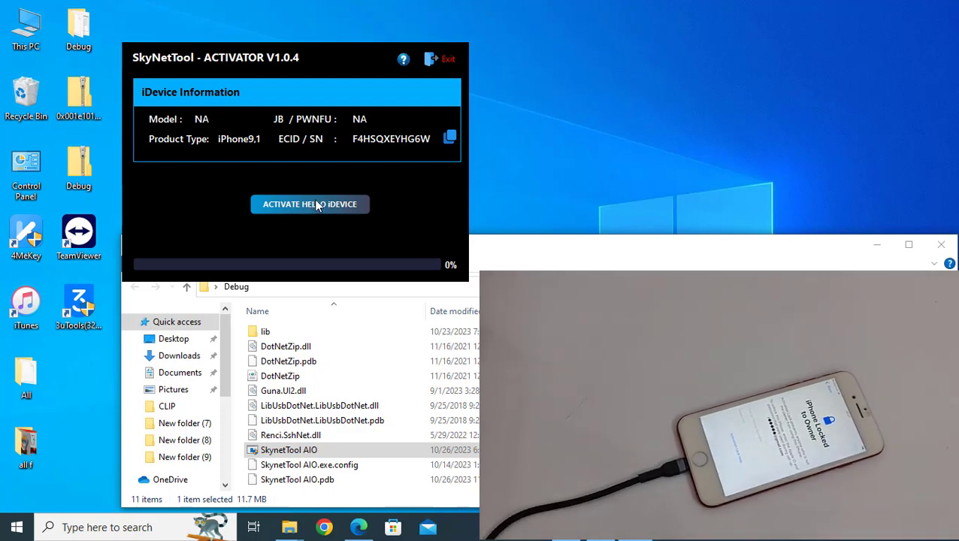
Step: Start the Hello-screen bypass on the connected iPhone9,1 with ACTIVATE HELLO iDEVICE
{"action": "left_click", "coordinate": [316, 205]}
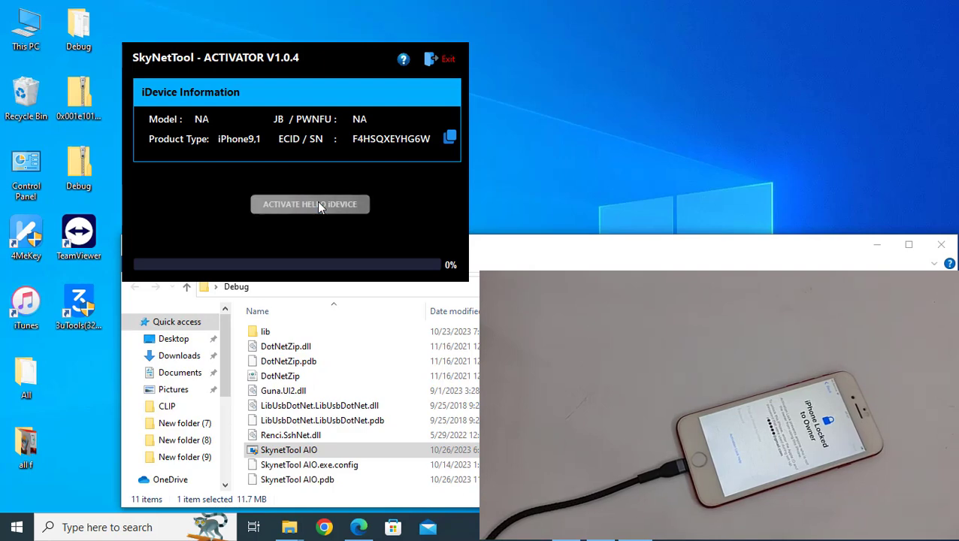